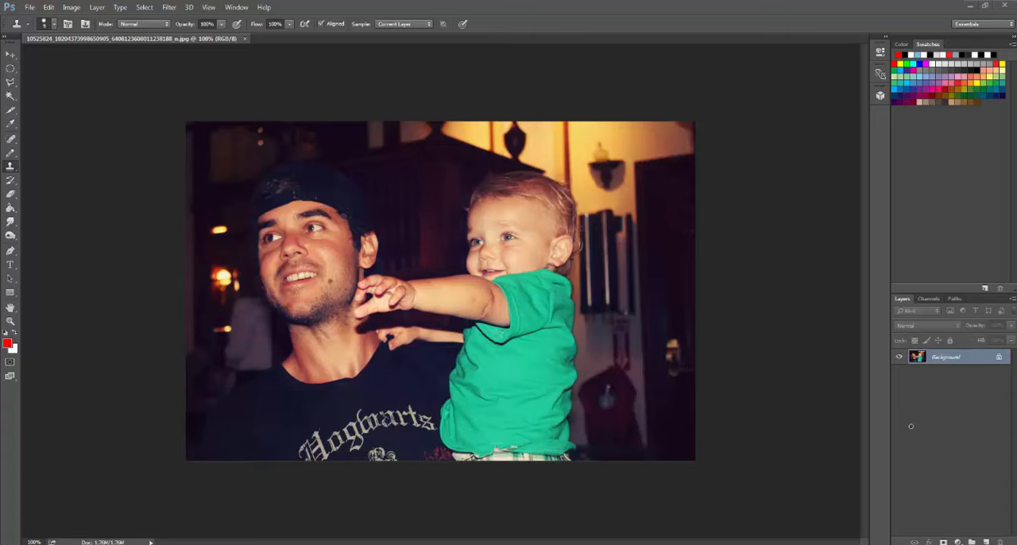
- Examine the man's face up close, focusing on the dark mole on his cheek beside the mouth
{"action": "key", "text": "ctrl+plus"}
{"action": "key", "text": "ctrl+plus"}
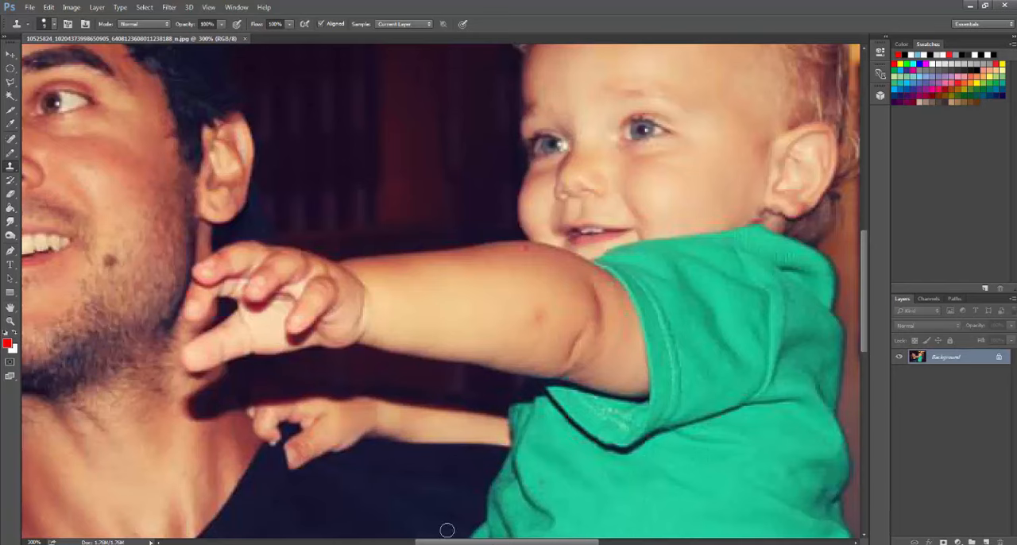
{"action": "left_click_drag", "start_coordinate": [470, 541], "coordinate": [377, 542]}
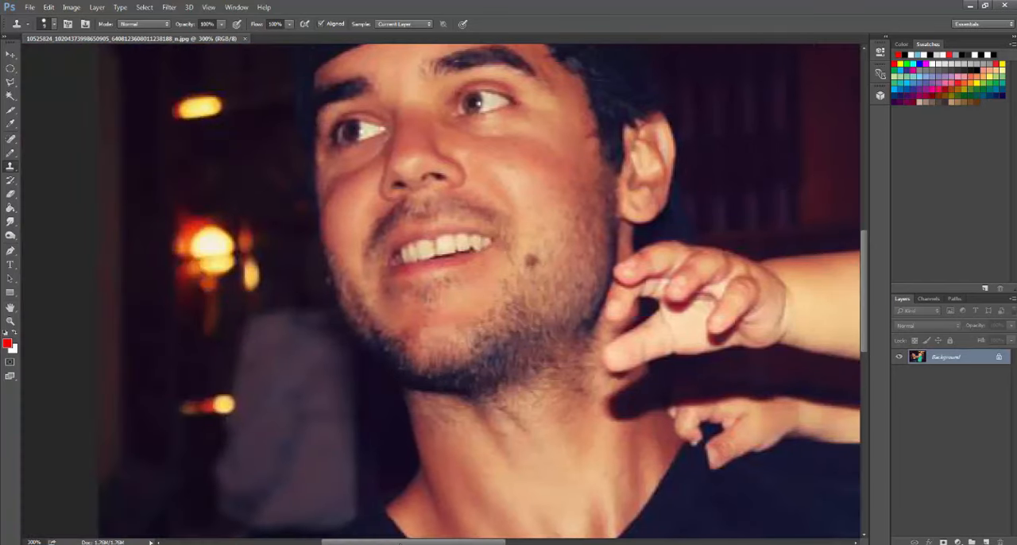
{"action": "scroll", "coordinate": [447, 437], "scroll_direction": "up", "scroll_amount": 3}
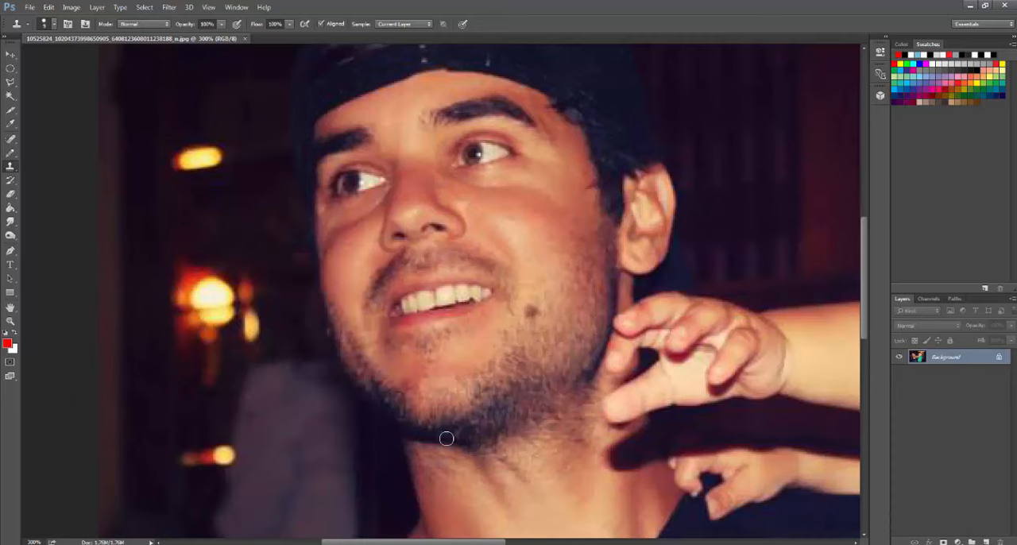
{"action": "key", "text": "ctrl+minus"}
{"action": "key", "text": "ctrl+minus"}
{"action": "key", "text": "ctrl+plus"}
{"action": "key", "text": "ctrl+plus"}
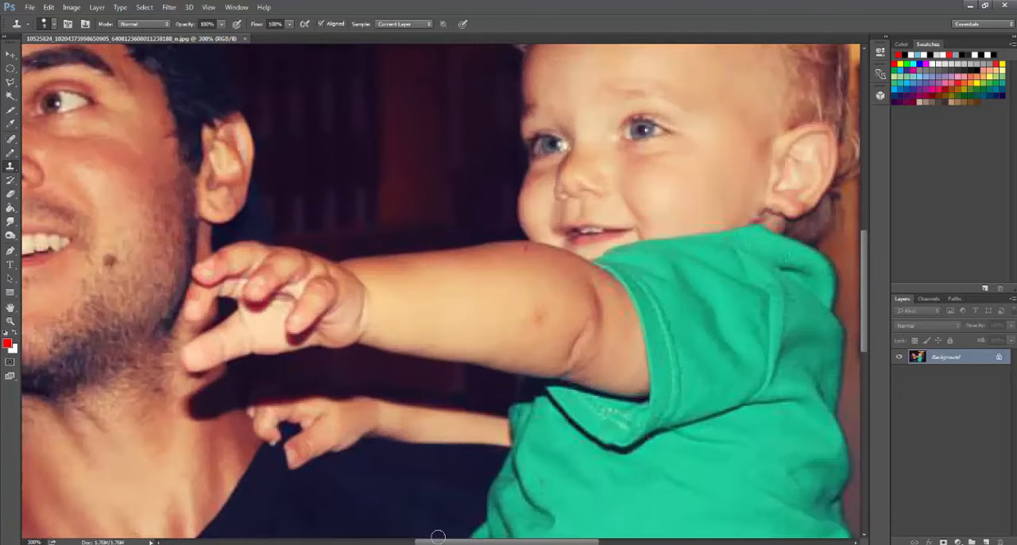
{"action": "left_click_drag", "start_coordinate": [440, 541], "coordinate": [365, 542]}
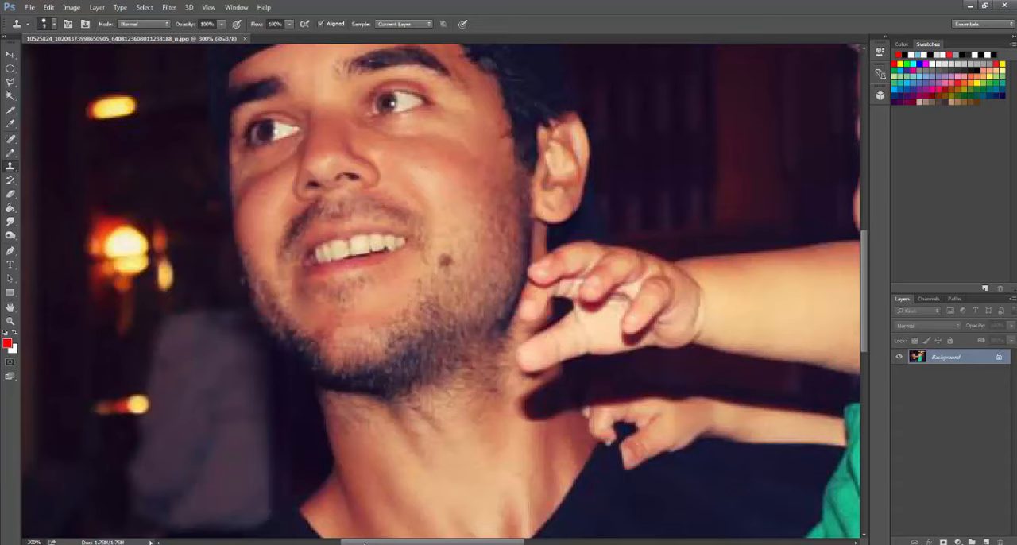
{"action": "key", "text": "ctrl+minus"}
{"action": "key", "text": "ctrl+minus"}
{"action": "key", "text": "ctrl+plus"}
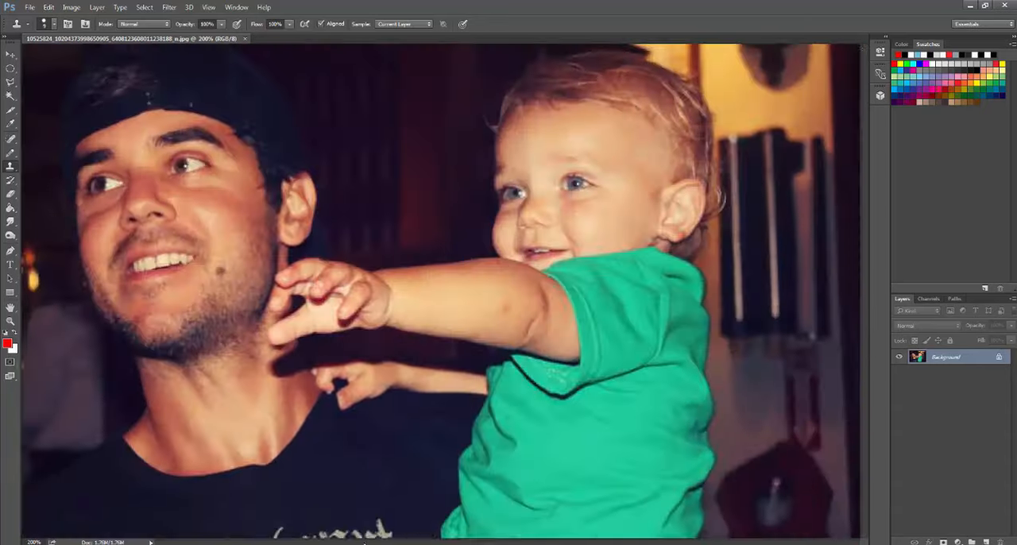
{"action": "key", "text": "ctrl+plus"}
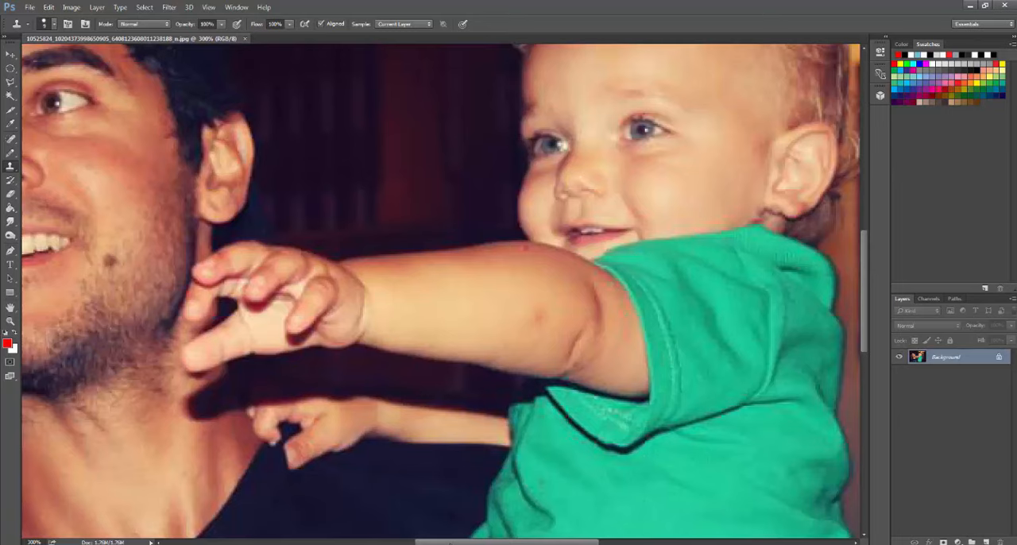
{"action": "left_click_drag", "start_coordinate": [451, 543], "coordinate": [392, 544]}
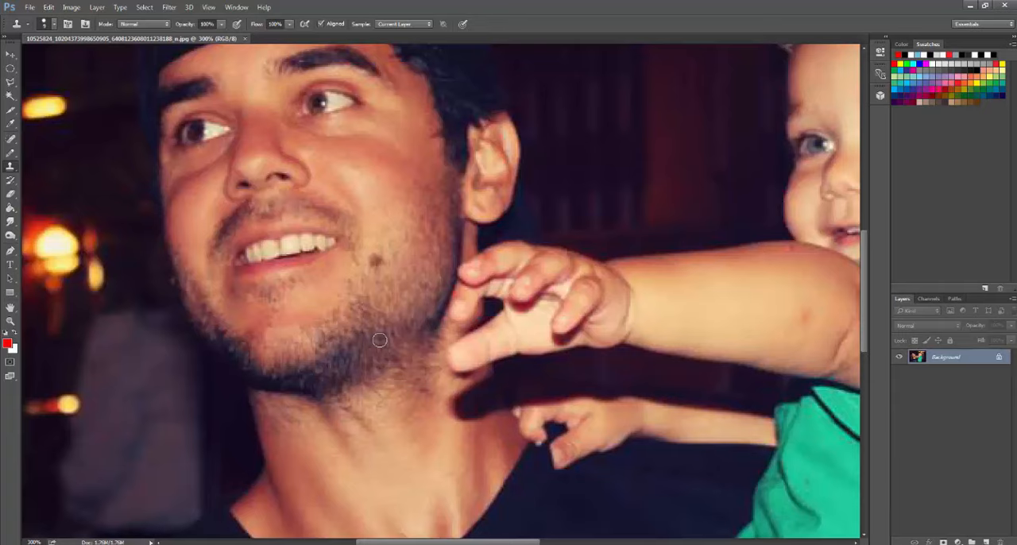
{"action": "left_click_drag", "start_coordinate": [413, 544], "coordinate": [408, 544]}
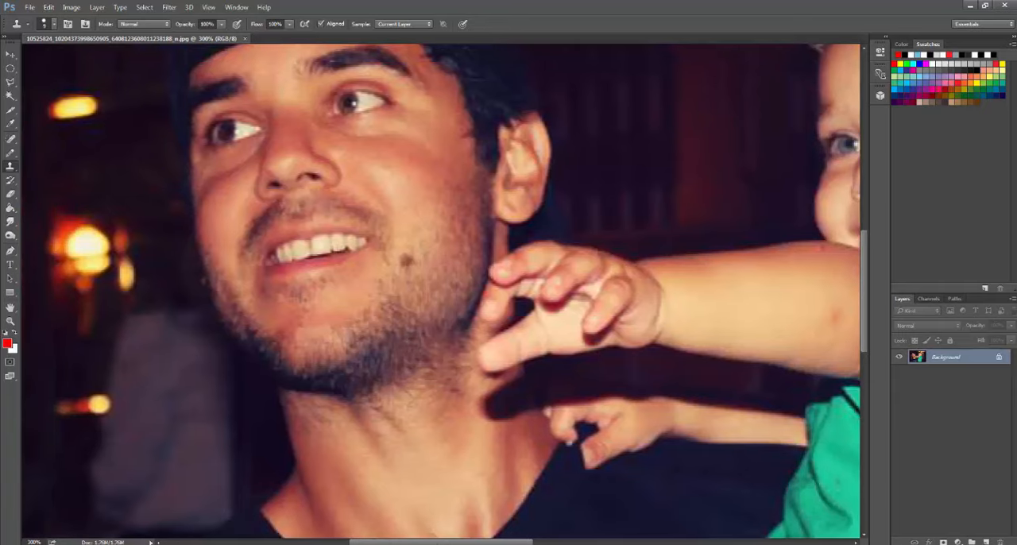
{"action": "left_click_drag", "start_coordinate": [864, 274], "coordinate": [862, 272]}
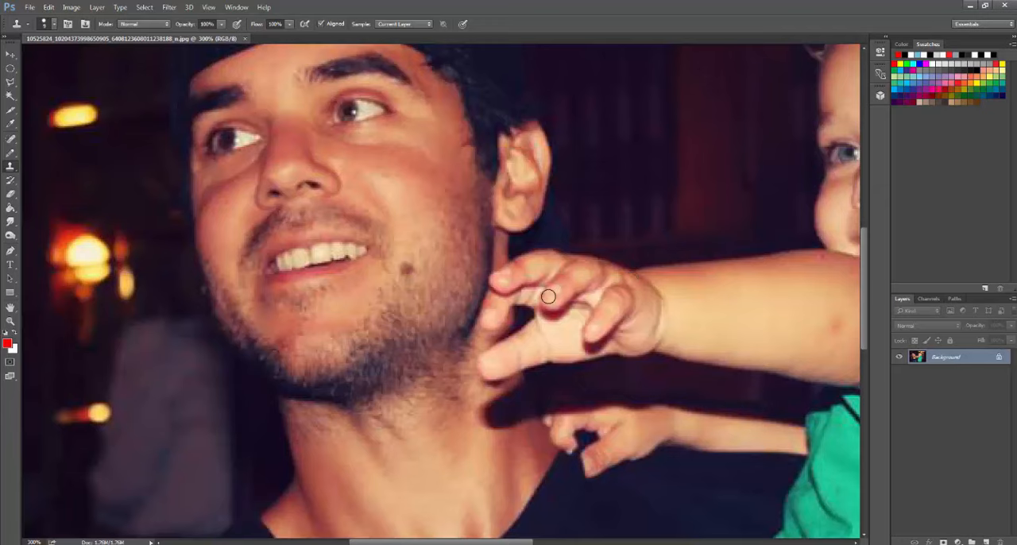
{"action": "scroll", "coordinate": [549, 297], "scroll_direction": "down", "scroll_amount": 6}
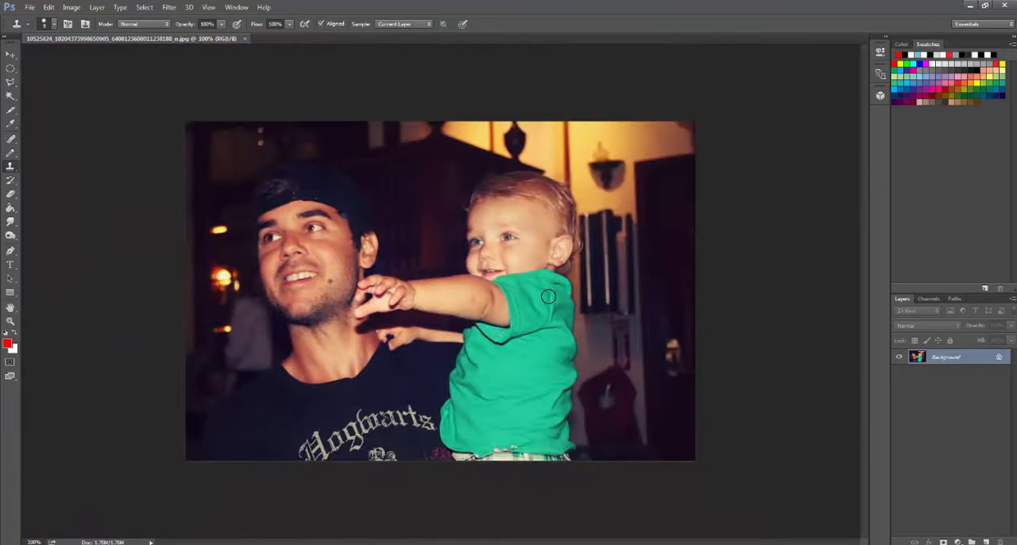
{"action": "scroll", "coordinate": [548, 296], "scroll_direction": "up", "scroll_amount": 6}
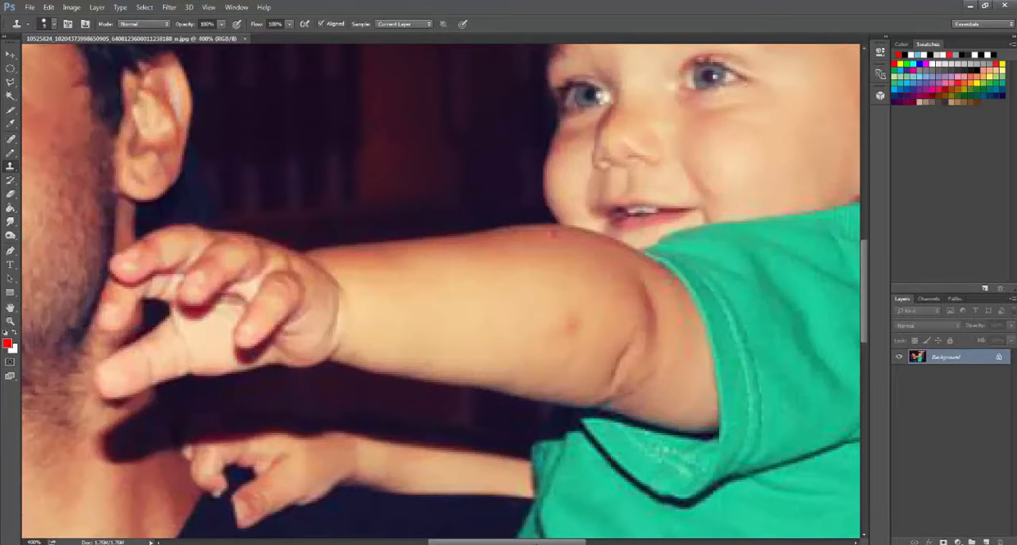
- Remove the mole on the man's cheek using the Spot Healing Brush in Content-Aware mode with a 10 px brush
{"action": "left_click_drag", "start_coordinate": [538, 543], "coordinate": [453, 542]}
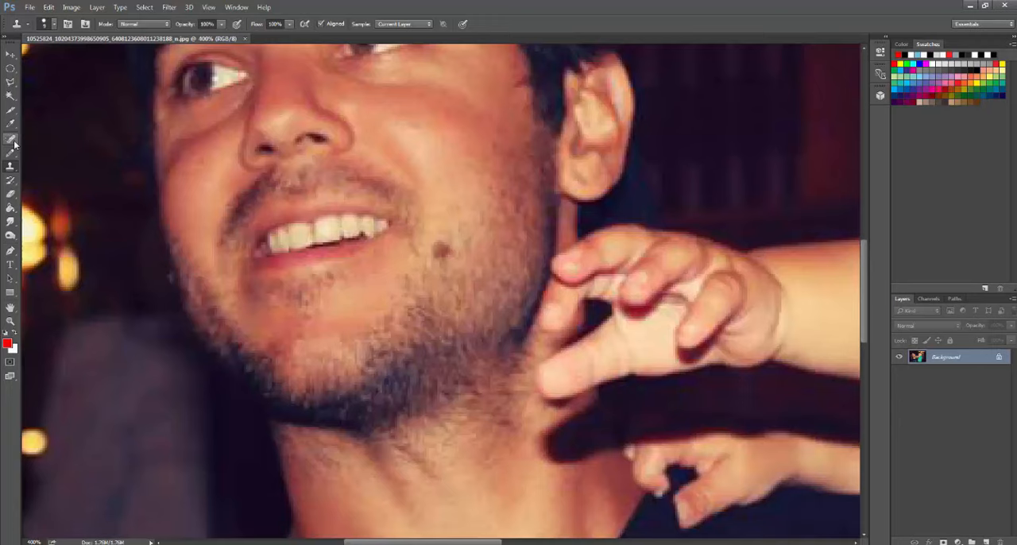
{"action": "left_click_drag", "start_coordinate": [15, 143], "coordinate": [40, 144]}
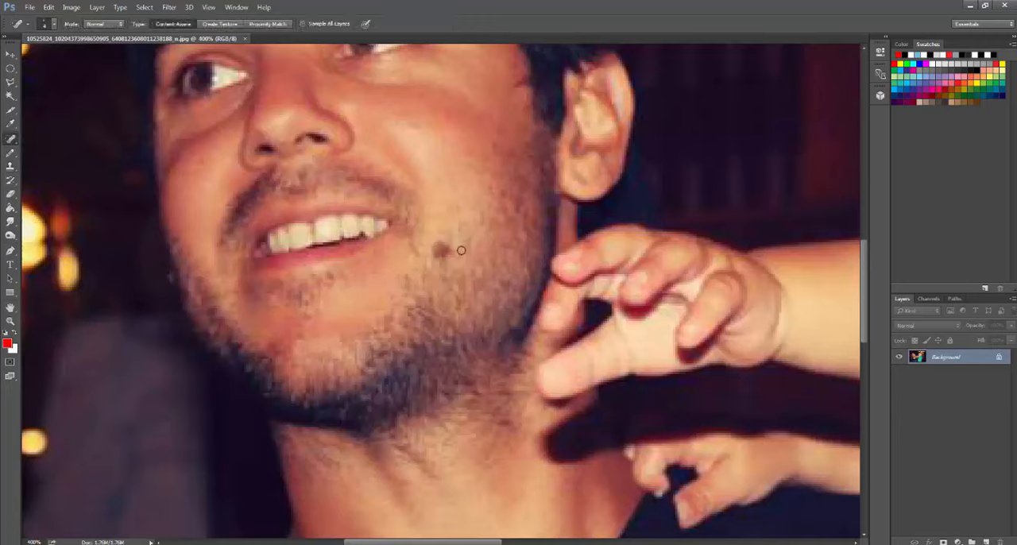
{"action": "left_click", "coordinate": [55, 28]}
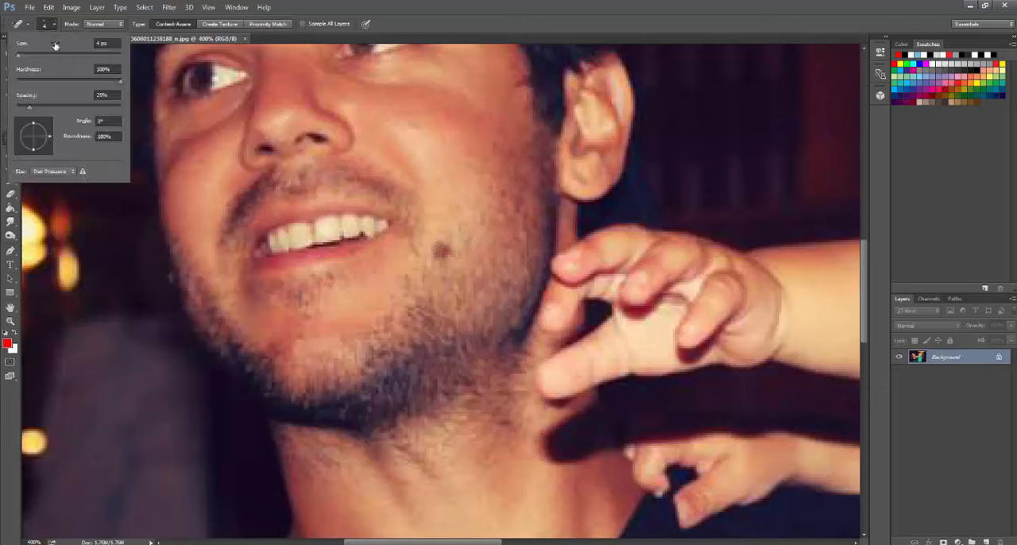
{"action": "left_click_drag", "start_coordinate": [20, 58], "coordinate": [22, 59]}
{"action": "left_click", "coordinate": [48, 24]}
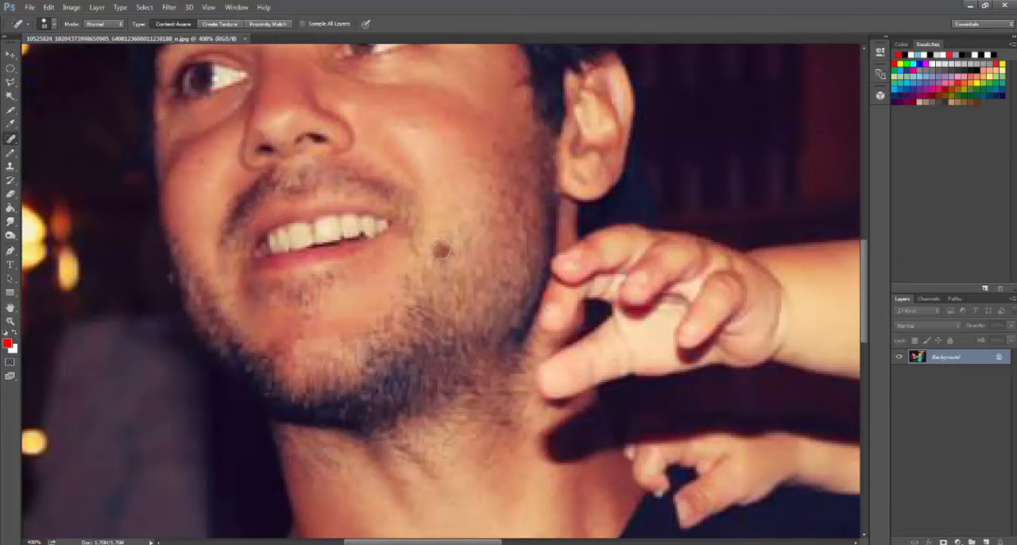
{"action": "left_click_drag", "start_coordinate": [441, 250], "coordinate": [440, 250]}
{"action": "scroll", "coordinate": [410, 310], "scroll_direction": "down", "scroll_amount": 2}
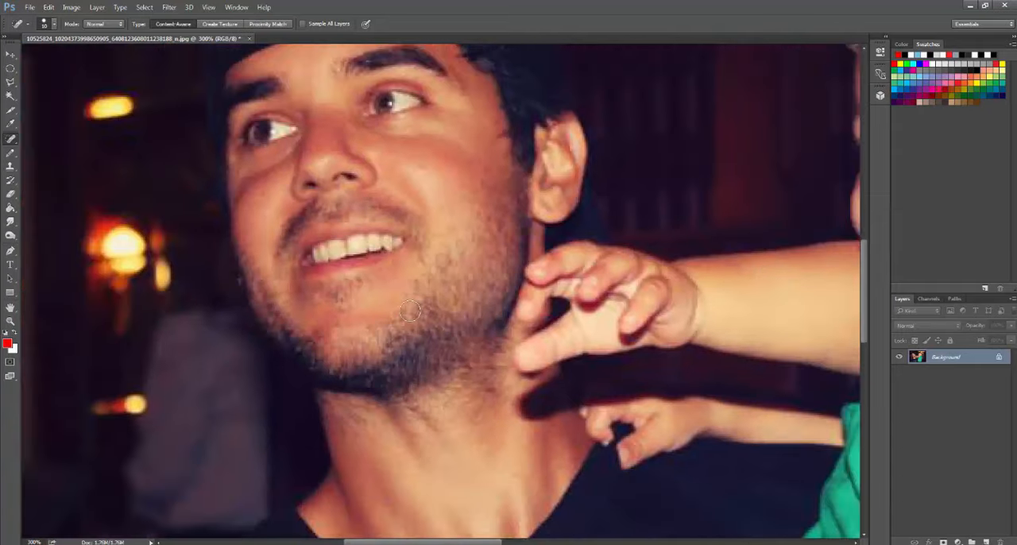
{"action": "scroll", "coordinate": [409, 310], "scroll_direction": "down", "scroll_amount": 1}
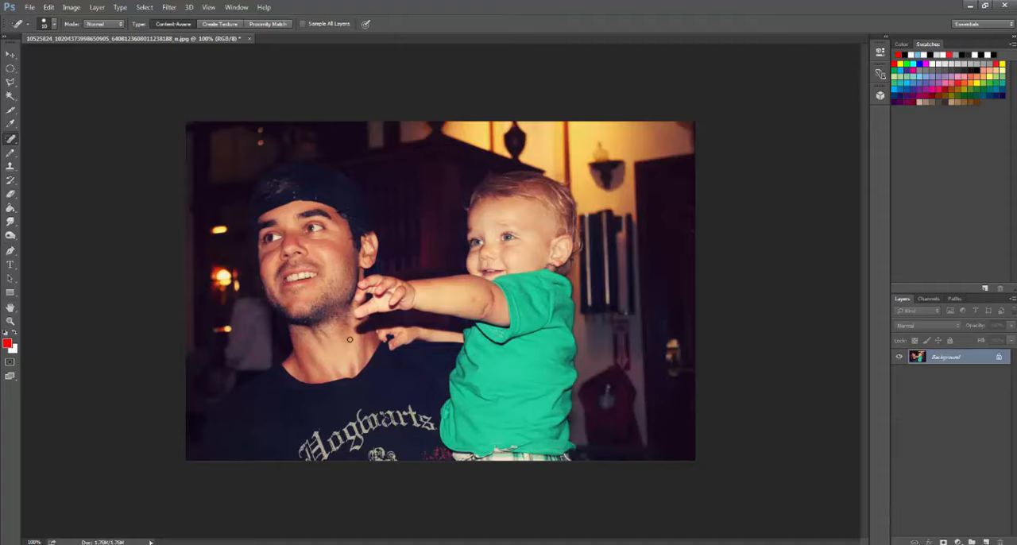
- Inspect the healed area of the man's cheek at high magnification for leftover marks
{"action": "key", "text": "ctrl+plus"}
{"action": "key", "text": "ctrl+plus"}
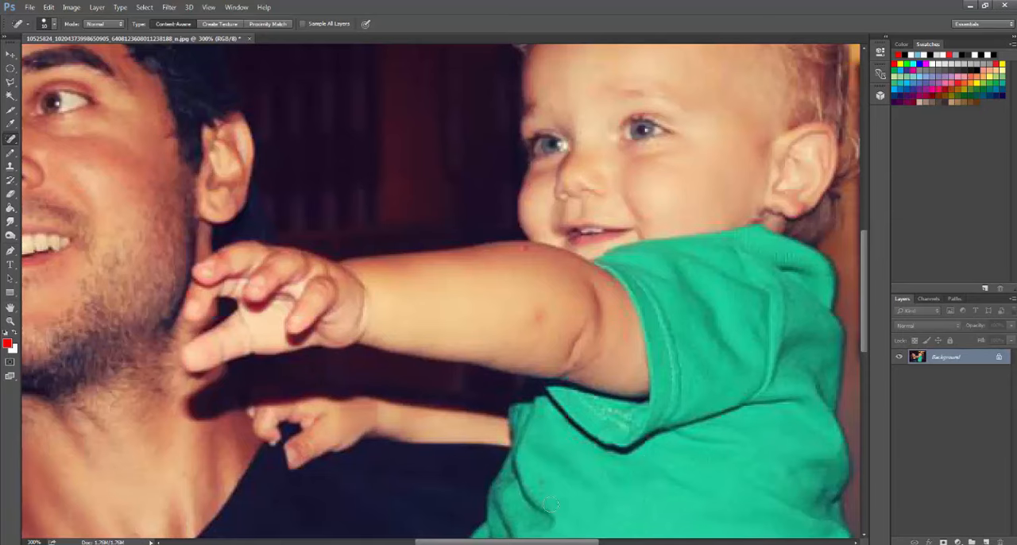
{"action": "scroll", "coordinate": [458, 436], "scroll_direction": "left", "scroll_amount": 5}
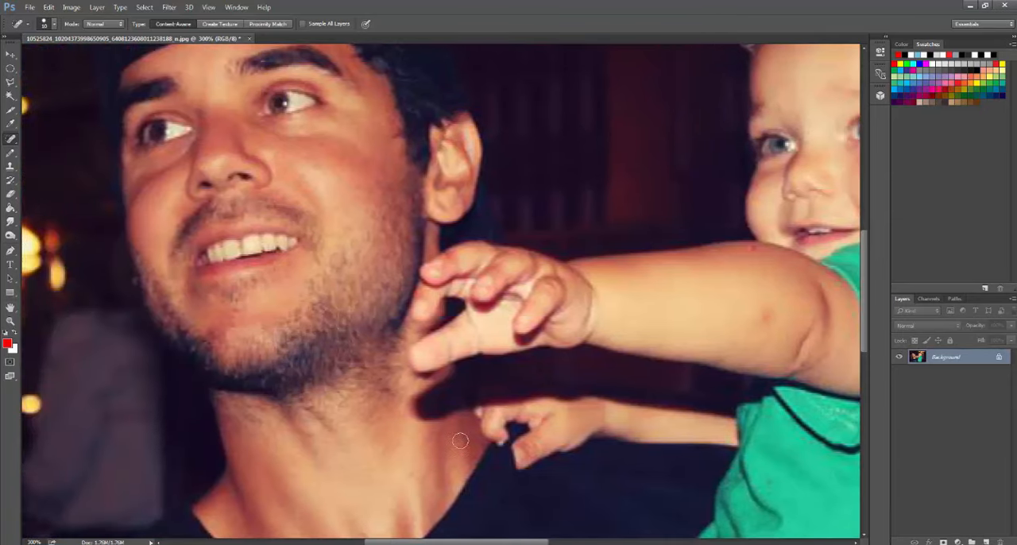
{"action": "key", "text": "ctrl+plus"}
{"action": "key", "text": "ctrl+plus"}
{"action": "key", "text": "ctrl+plus"}
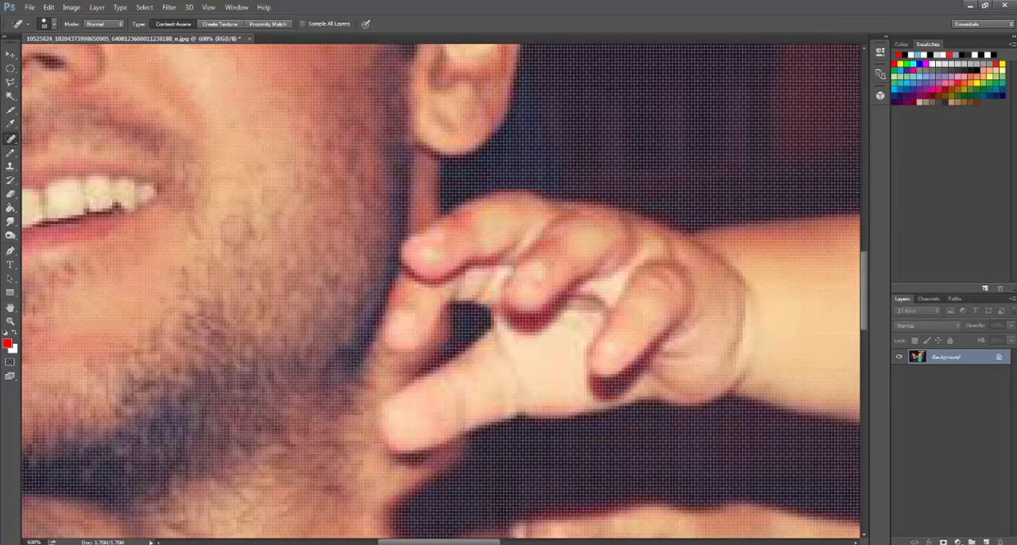
{"action": "scroll", "coordinate": [434, 402], "scroll_direction": "left", "scroll_amount": 5}
{"action": "scroll", "coordinate": [430, 391], "scroll_direction": "up", "scroll_amount": 2}
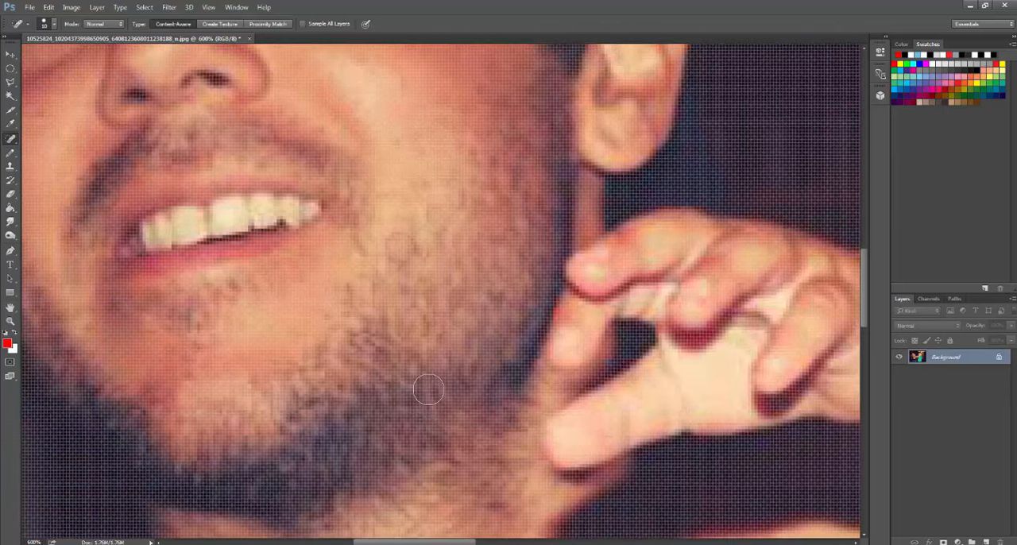
{"action": "scroll", "coordinate": [428, 389], "scroll_direction": "up", "scroll_amount": 2}
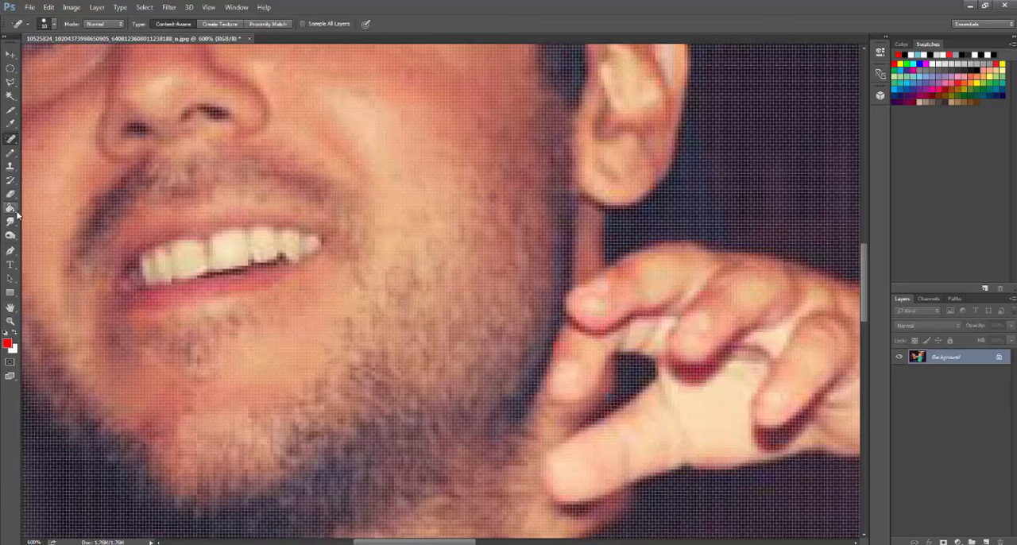
- Choose the Clone Stamp tool and set its brush size to 4 px
{"action": "left_click", "coordinate": [10, 165]}
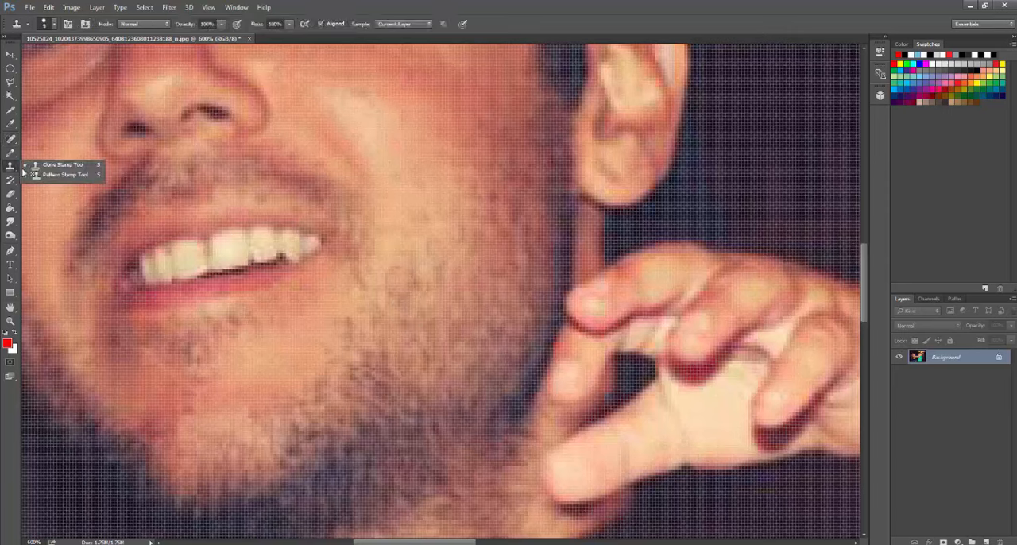
{"action": "left_click", "coordinate": [36, 165]}
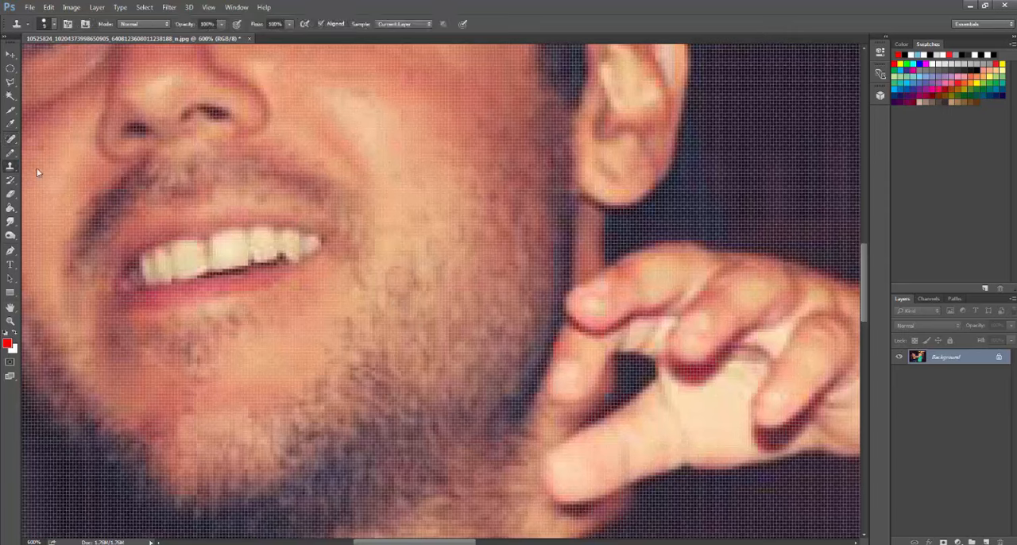
{"action": "left_click", "coordinate": [46, 24]}
{"action": "left_click", "coordinate": [62, 60]}
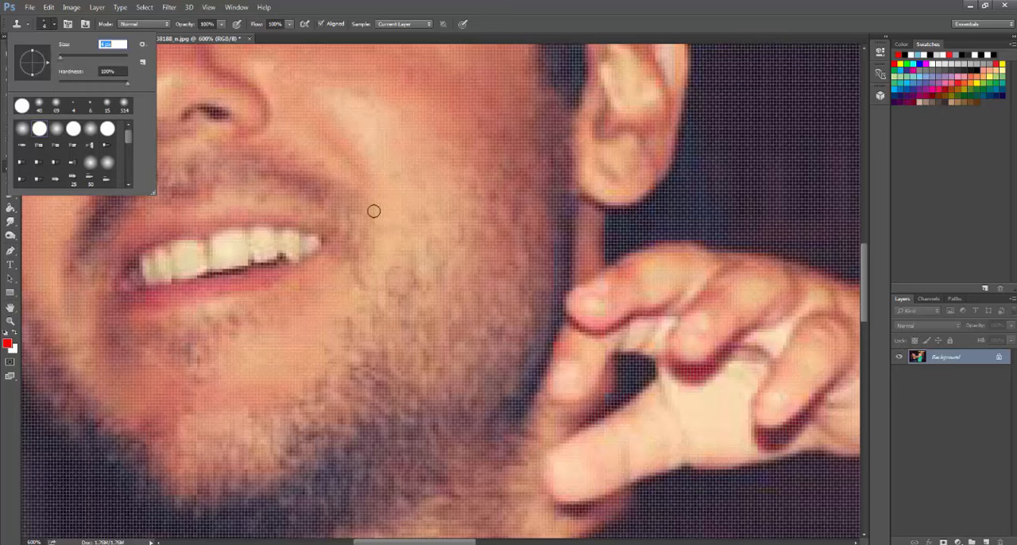
{"action": "left_click", "coordinate": [52, 27]}
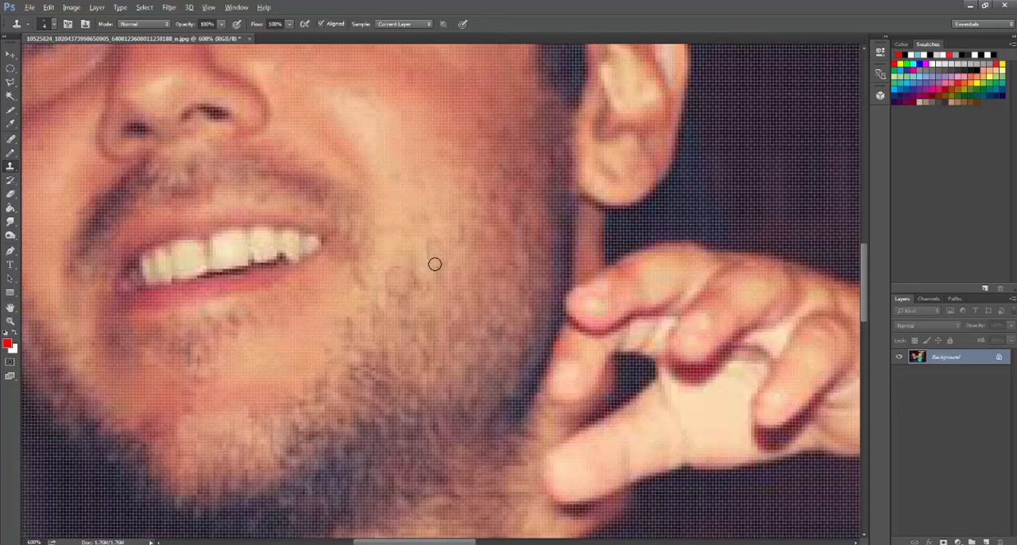
- Sample clean skin near the healed spot and clone it over the remaining ring marks on the man's cheek
{"action": "key", "text": "alt"}
{"action": "key", "text": "alt"}
{"action": "key", "text": "alt"}
{"action": "left_click", "coordinate": [423, 268], "text": "alt"}
{"action": "mouse_move", "coordinate": [390, 271]}
{"action": "left_mouse_down"}
{"action": "mouse_move", "coordinate": [387, 282]}
{"action": "mouse_move", "coordinate": [422, 296]}
{"action": "left_mouse_up"}
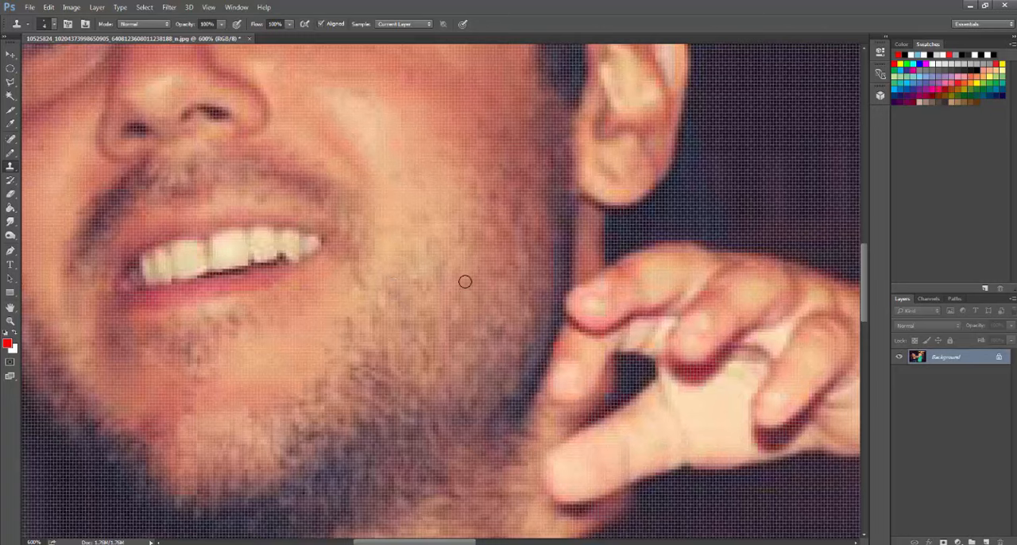
{"action": "scroll", "coordinate": [465, 281], "scroll_direction": "down", "scroll_amount": 4}
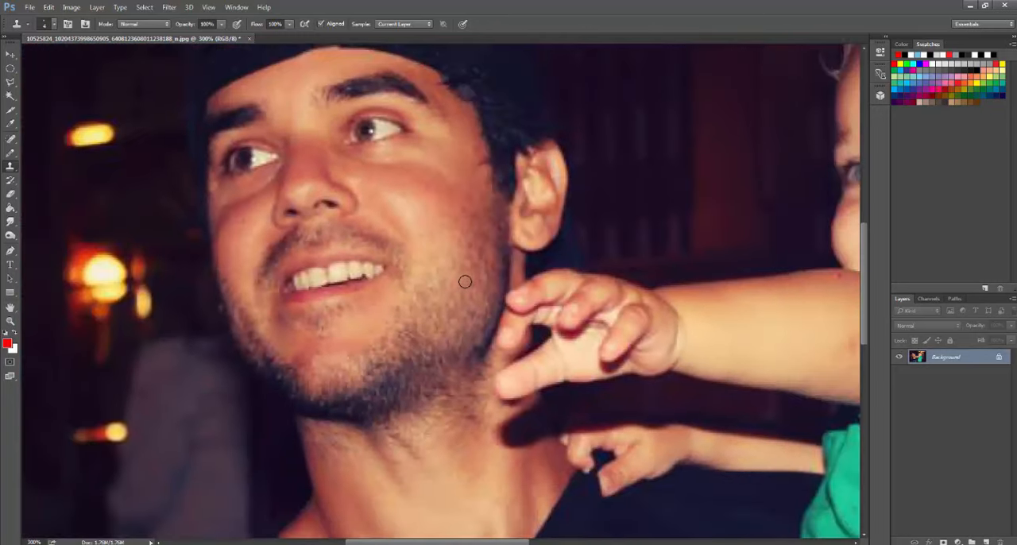
{"action": "scroll", "coordinate": [465, 281], "scroll_direction": "down", "scroll_amount": 3}
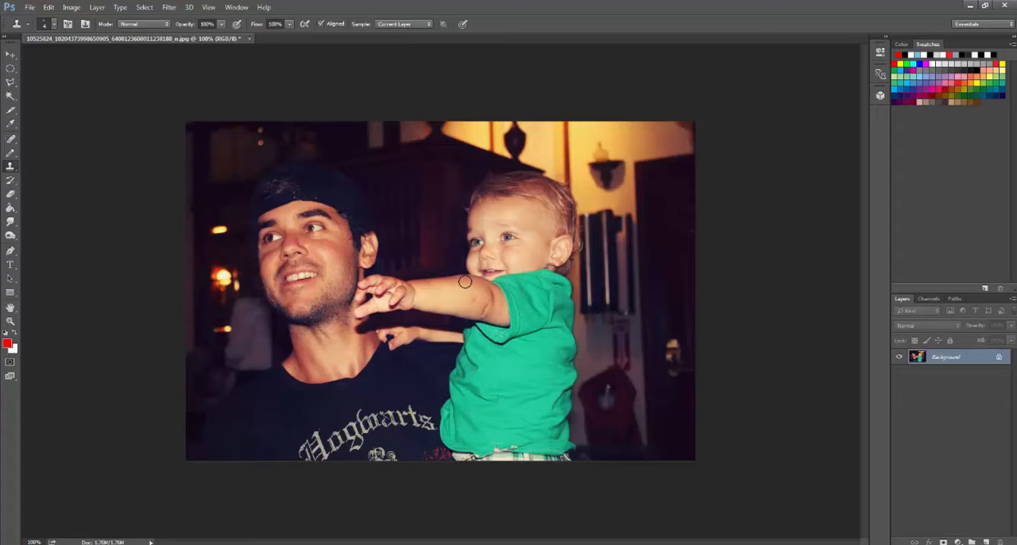
- Bring the man's retouched cheek into close view and switch back to the Spot Healing Brush
{"action": "scroll", "coordinate": [465, 281], "scroll_direction": "up", "scroll_amount": 5}
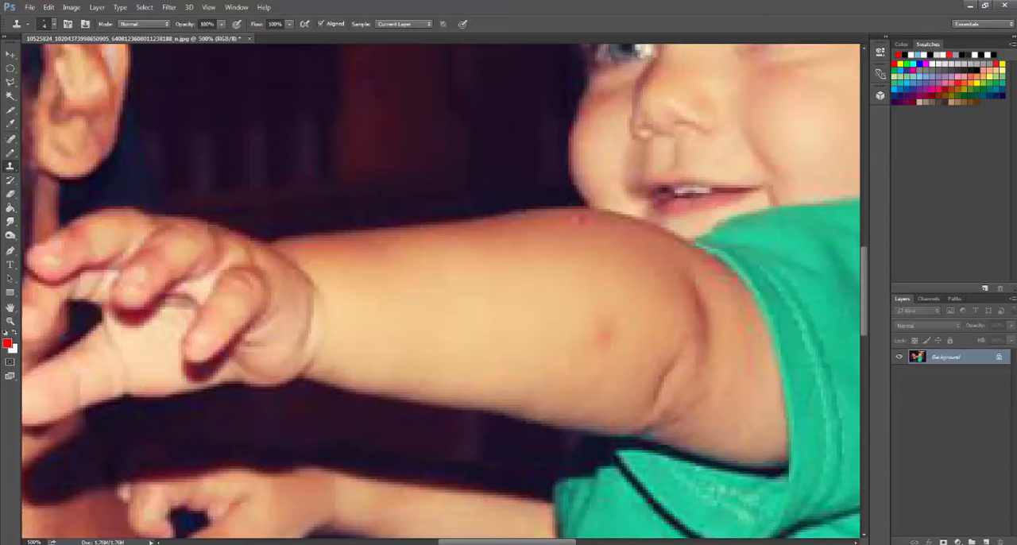
{"action": "left_click_drag", "start_coordinate": [495, 542], "coordinate": [425, 542]}
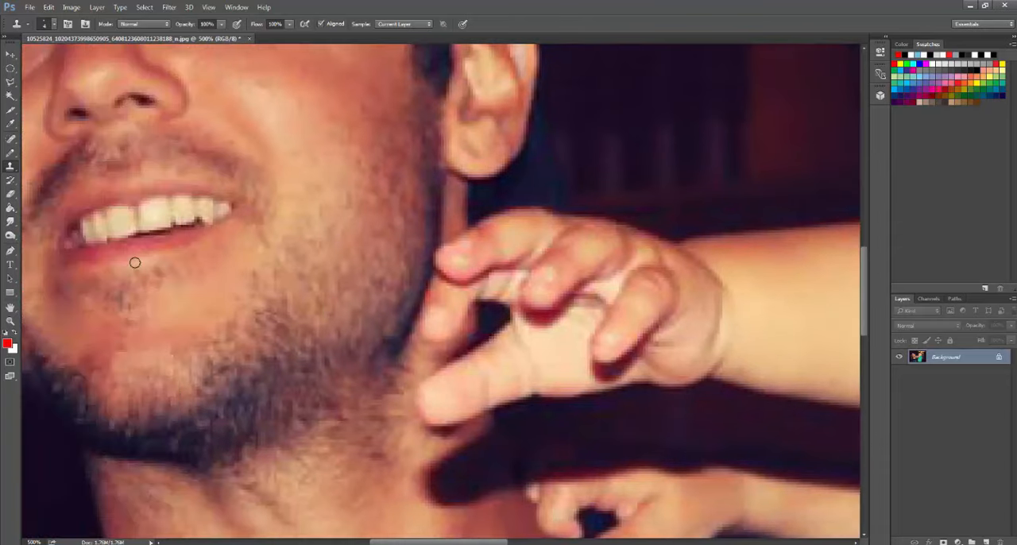
{"action": "left_click", "coordinate": [11, 141]}
{"action": "right_click", "coordinate": [11, 143]}
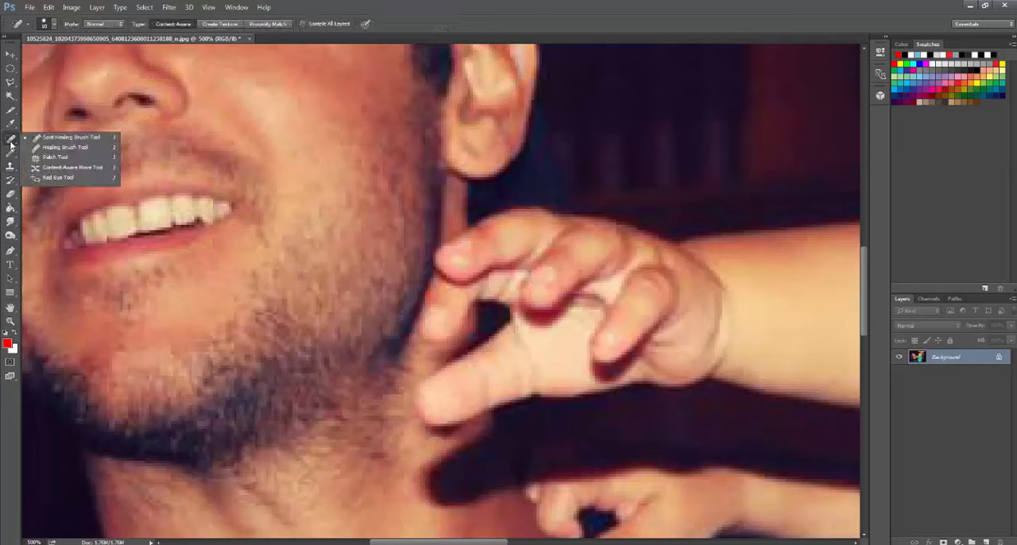
{"action": "left_click", "coordinate": [43, 137]}
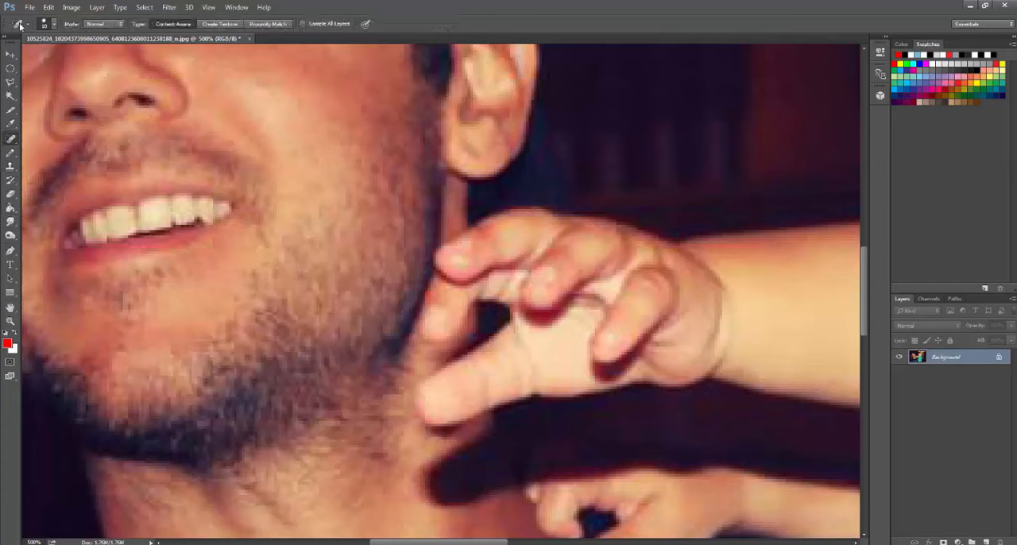